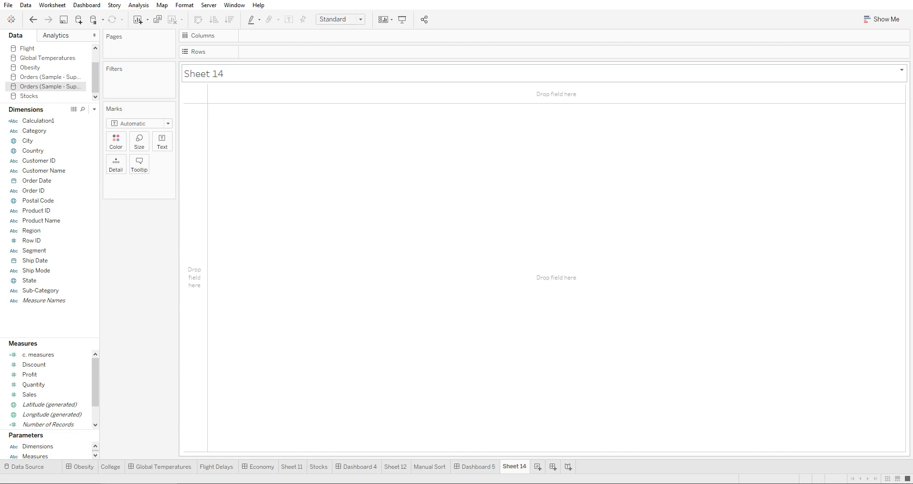
Change the sheet title to "how to create hierarchy in Tableau"
double_click(204, 73)
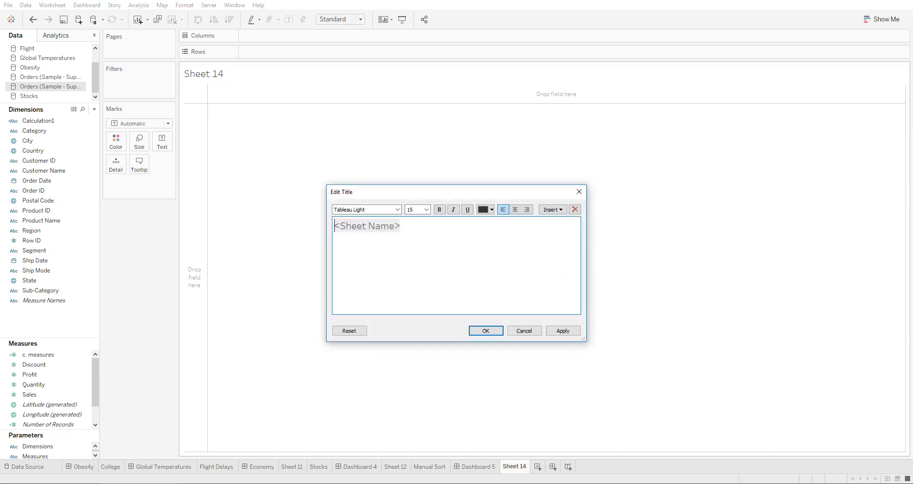
text(how to create hiea)
key(BackSpace)
text(rarchy in Tableau)
key(Delete)
key(Delete)
key(Delete)
key(Delete)
key(Delete)
key(Delete)
key(Delete)
key(Delete)
key(Delete)
key(Delete)
key(Delete)
key(Delete)
key(Return)
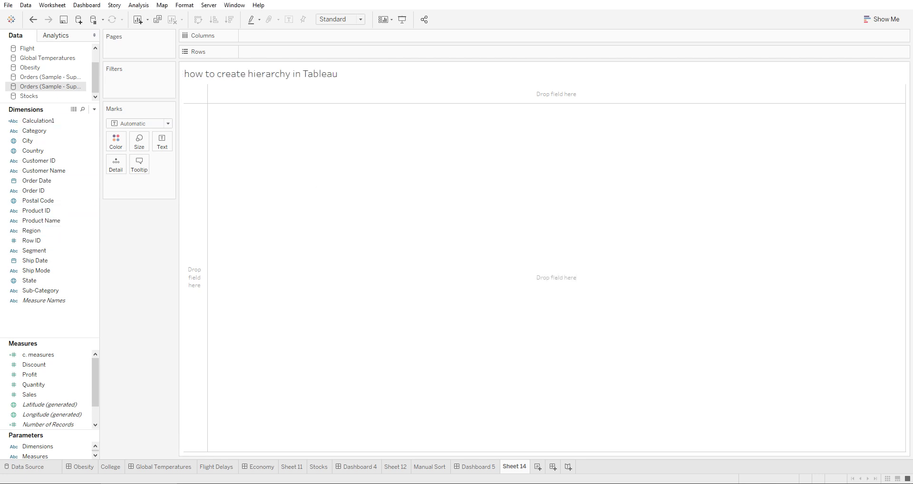
Create a hierarchy from the Category and Sub-Category dimensions, keeping the suggested name "Category, Sub-Category"
click(28, 140)
click(38, 120)
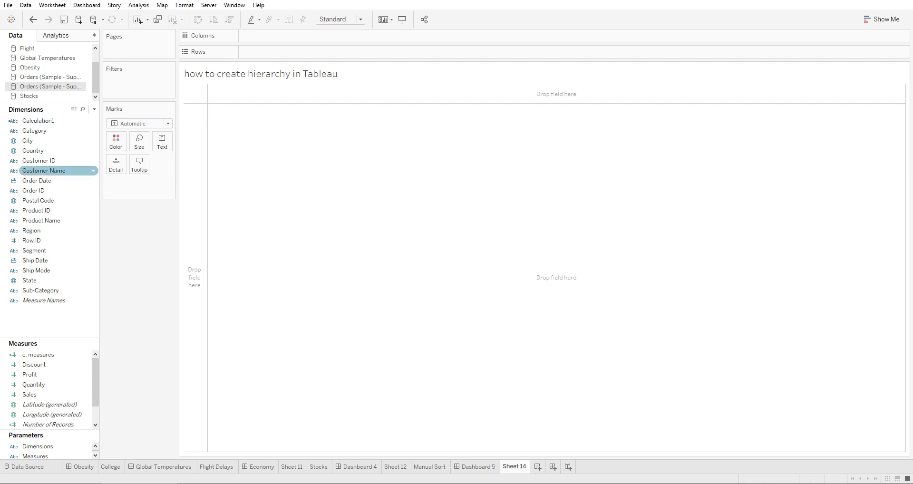
click(34, 131)
click(34, 130)
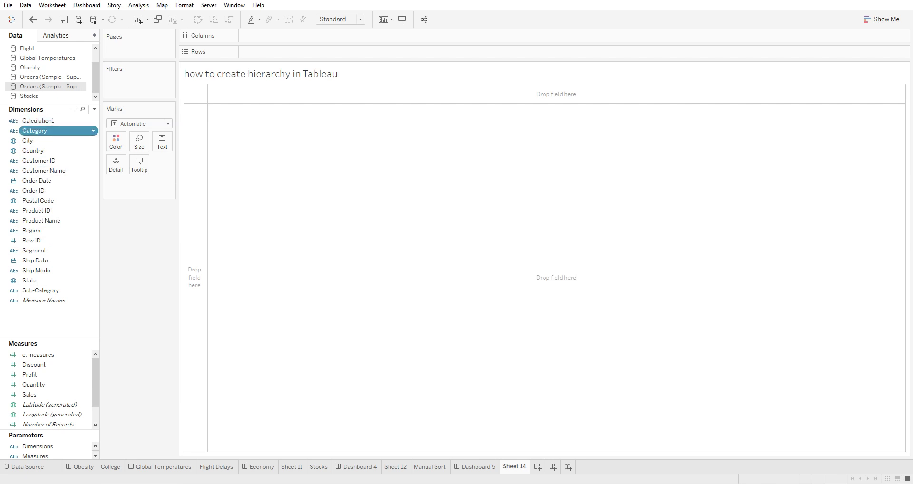
ctrl+click(40, 290)
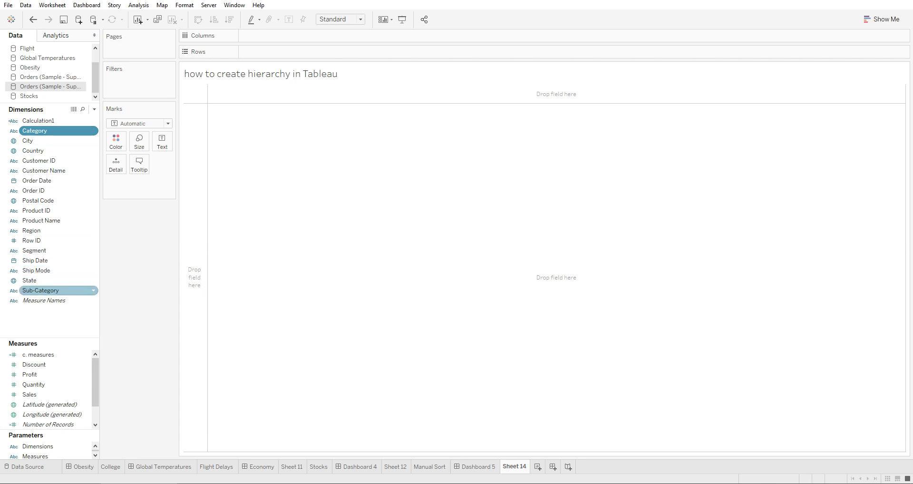
drag(42, 291, 47, 130)
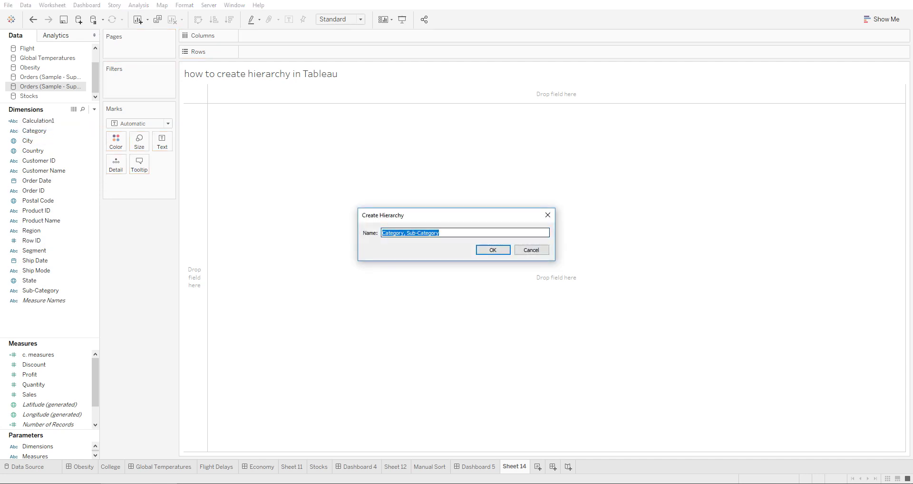
key(Return)
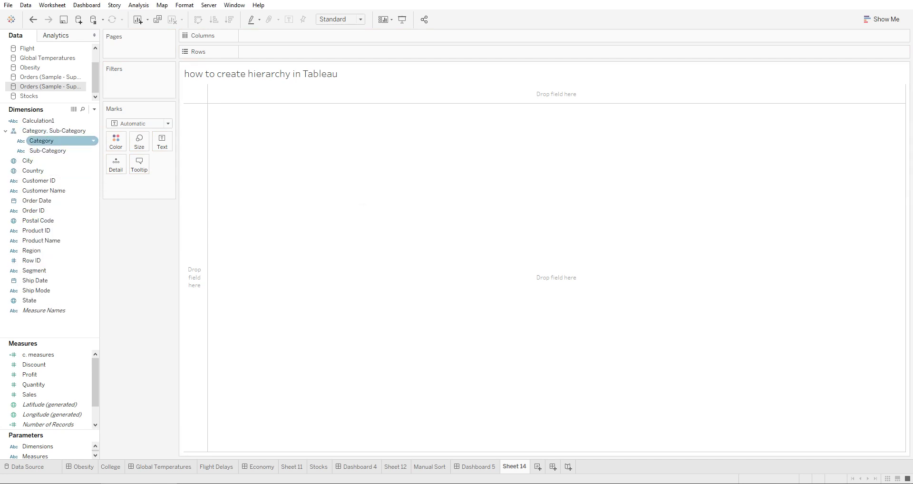
Place the Category, Sub-Category hierarchy on Rows
click(57, 141)
ctrl+click(47, 151)
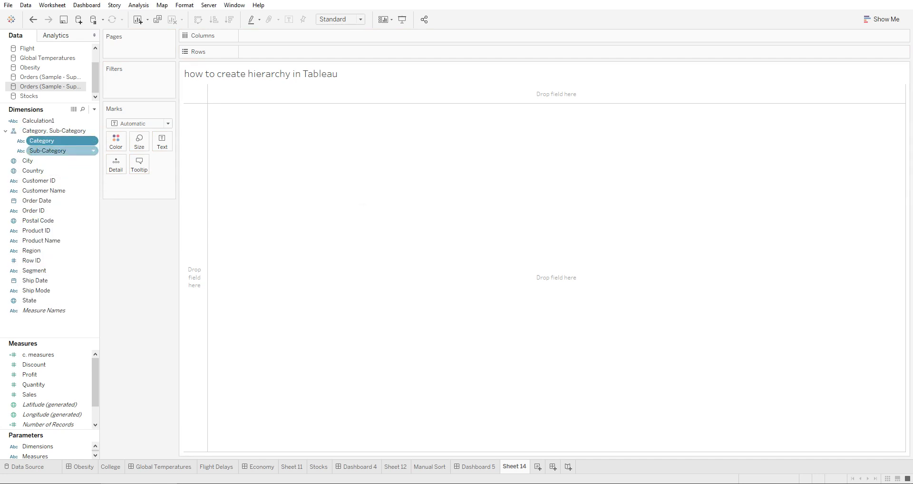
click(57, 150)
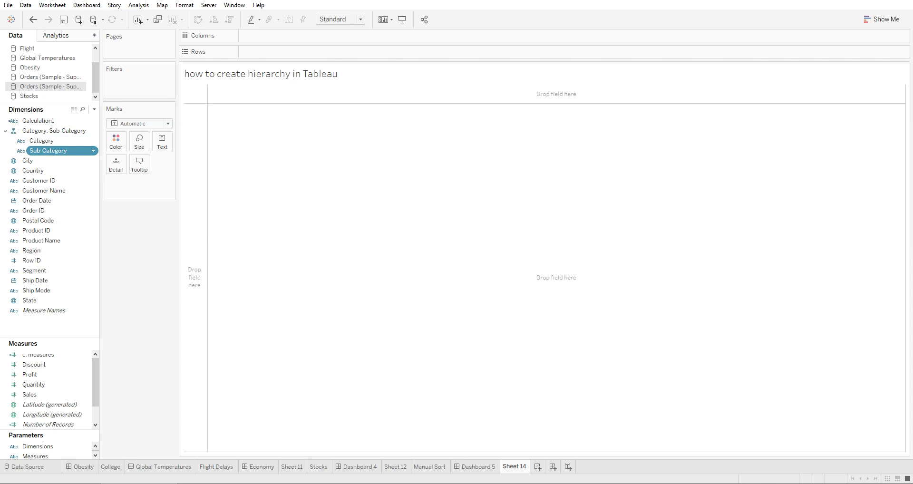
drag(53, 131, 303, 49)
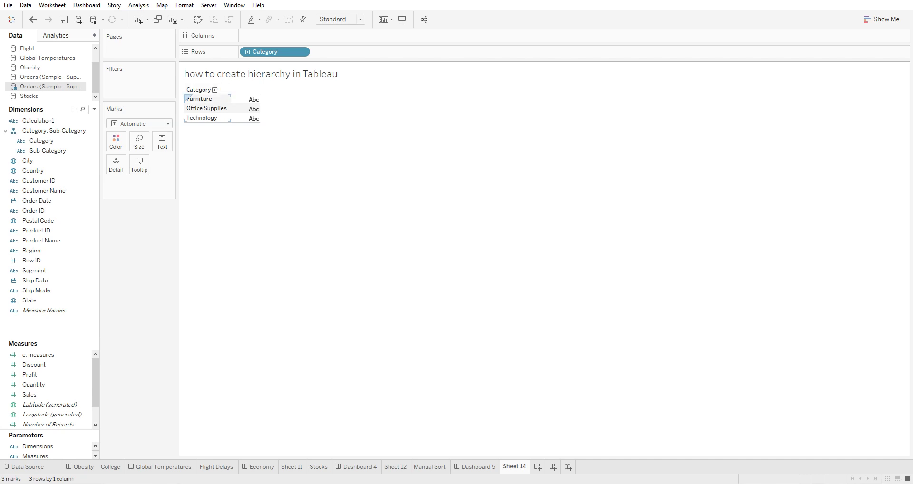
Add the Sales measure to the table as the values for each category
click(187, 98)
click(202, 108)
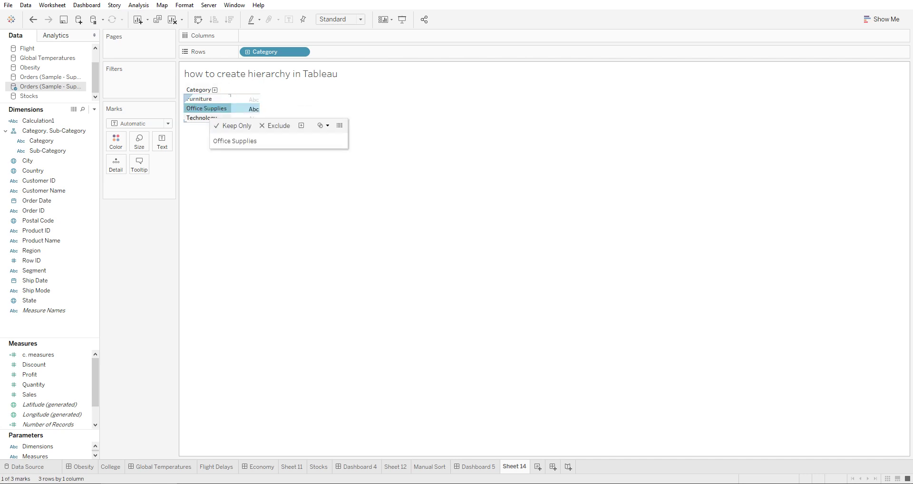
click(201, 118)
click(201, 118)
drag(52, 424, 248, 107)
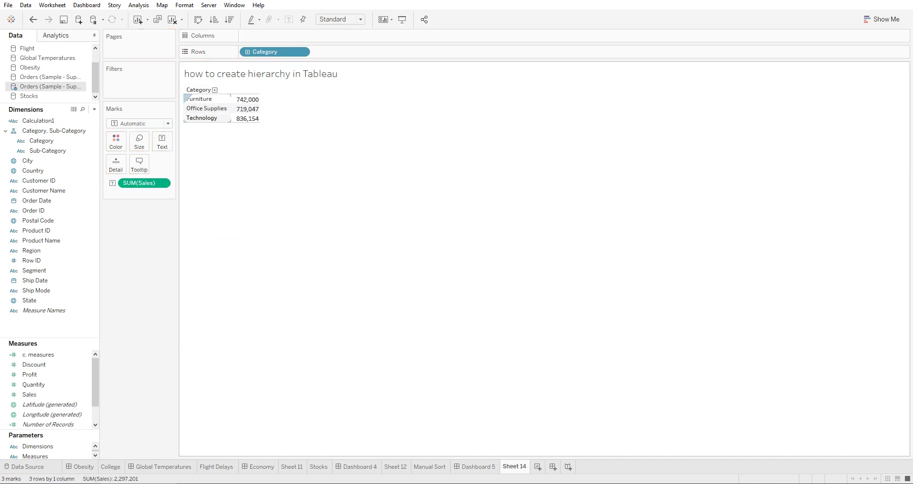
Expand the Category level to Sub-Category and collapse it again
mouse_move(240, 100)
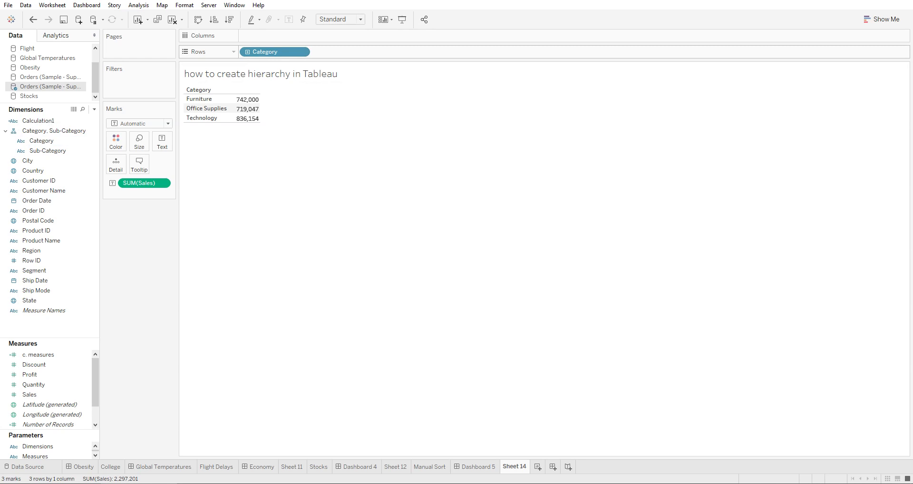
mouse_move(209, 90)
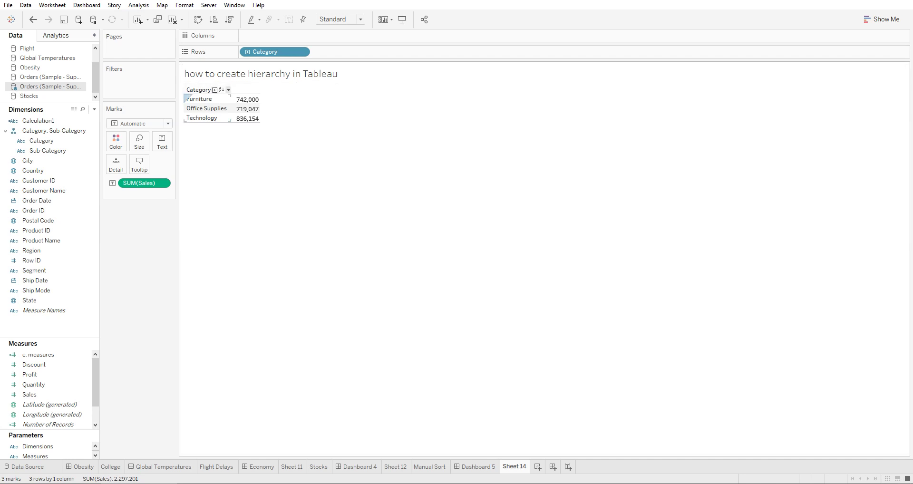
click(215, 90)
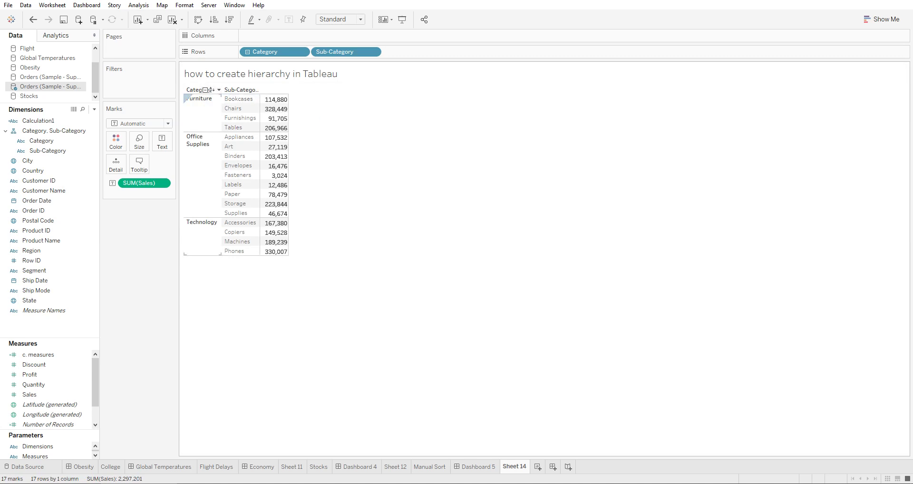
click(214, 90)
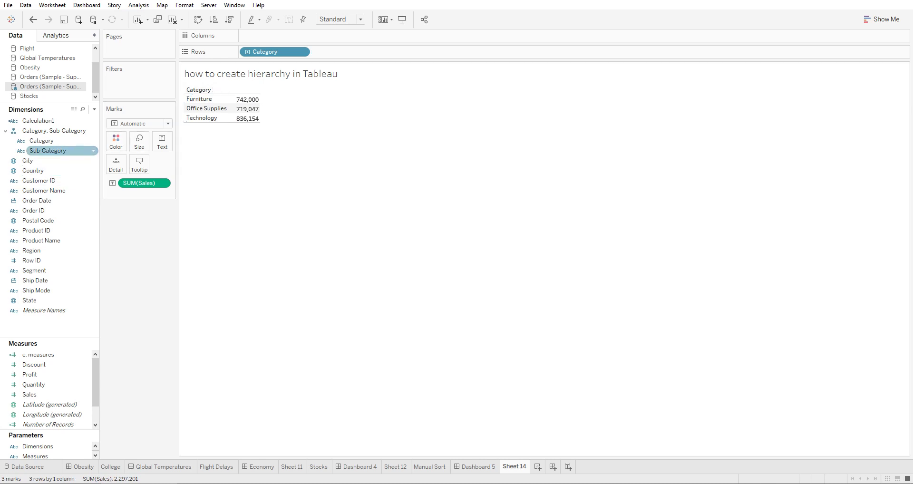
Create a "Country, State" hierarchy from the Country and State dimensions and add City below State
click(27, 161)
ctrl+click(33, 170)
ctrl+click(38, 220)
ctrl+click(29, 300)
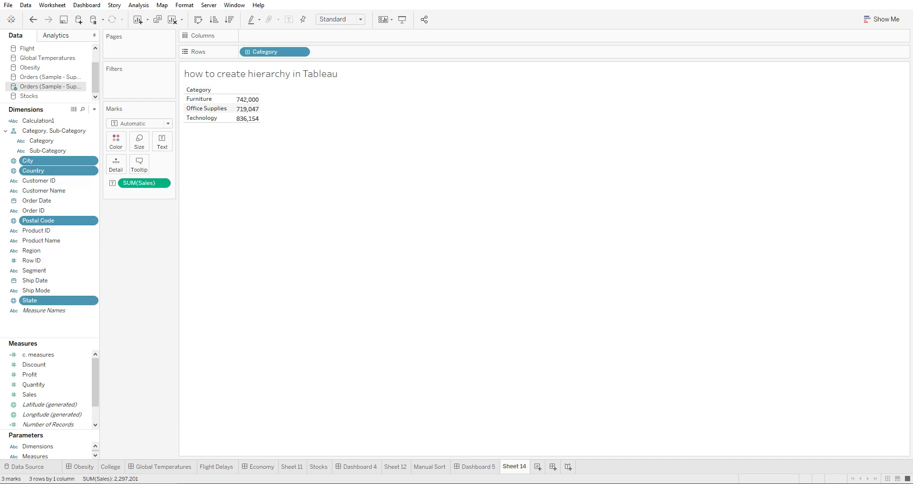
click(57, 171)
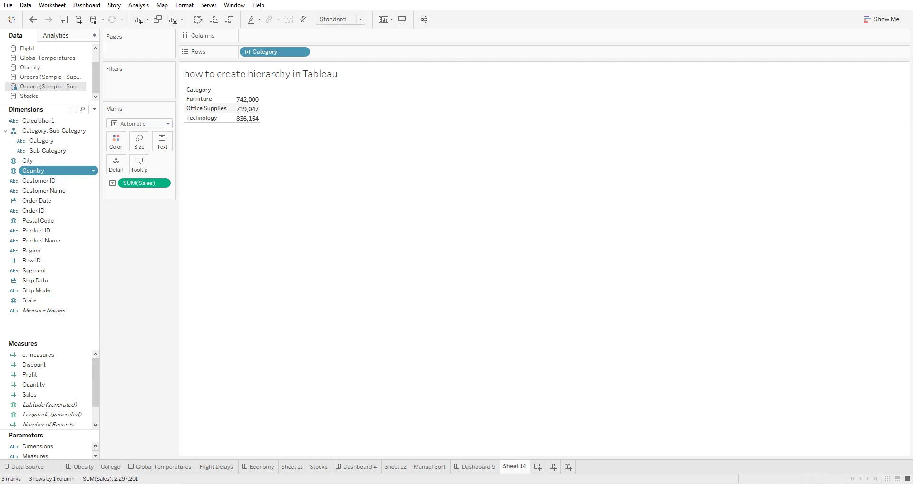
drag(29, 300, 34, 195)
key(Return)
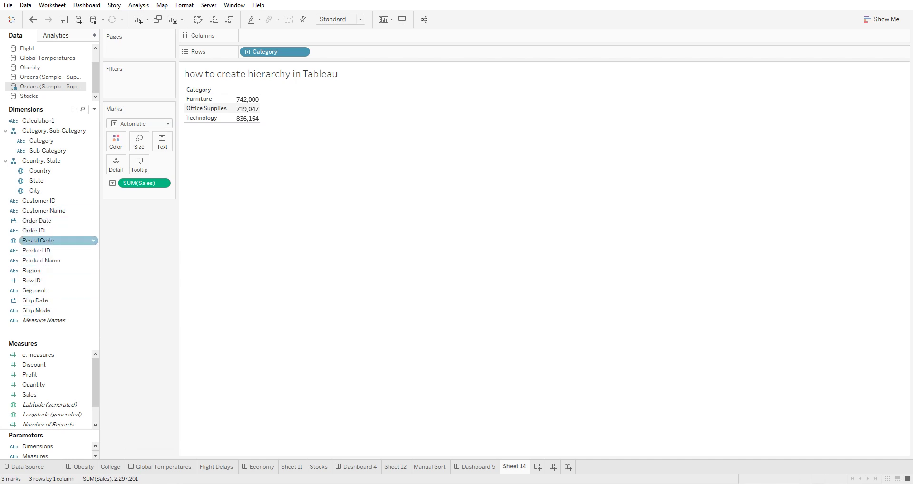
Add Postal Code to the Country, State hierarchy as the level below City
drag(34, 231, 34, 195)
click(42, 161)
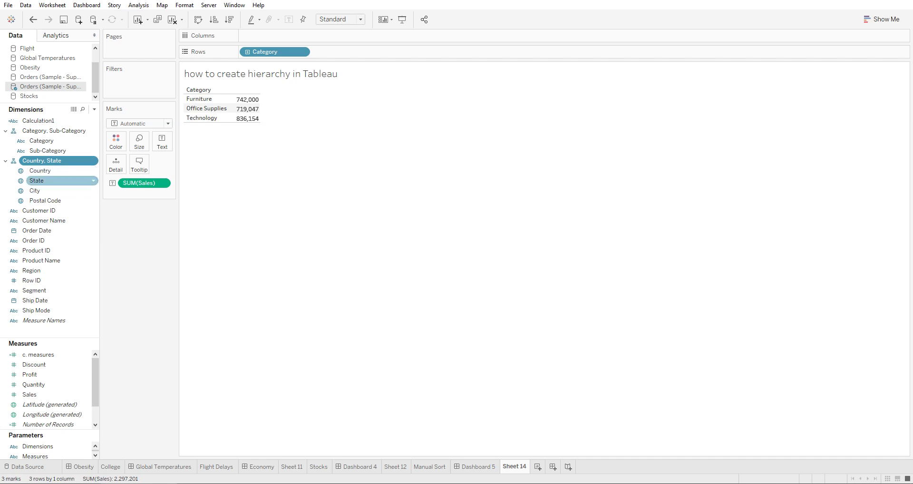
click(40, 170)
click(36, 181)
click(35, 190)
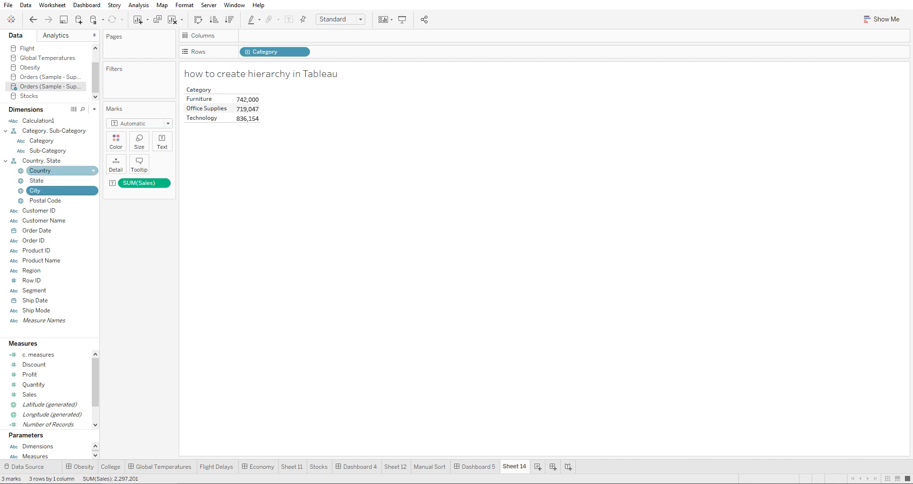
Place the Country, State hierarchy before Category on Rows and expand Country to the State level
drag(62, 171, 225, 52)
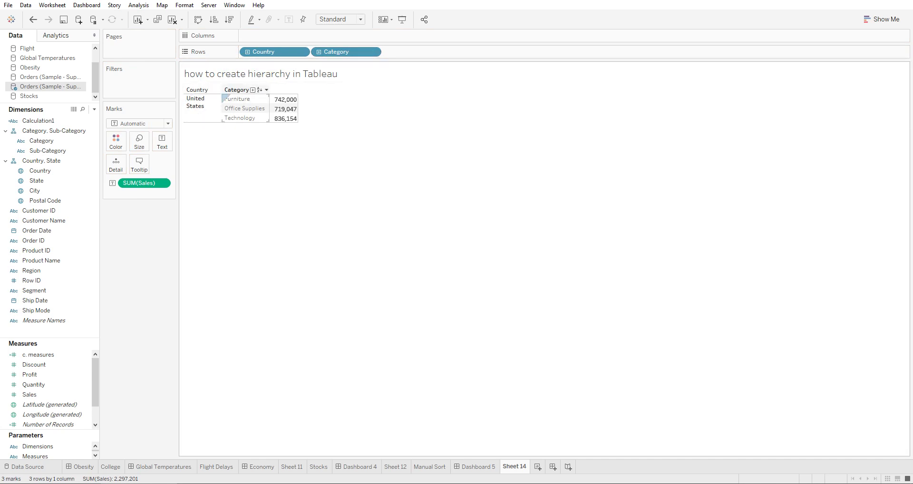
click(247, 52)
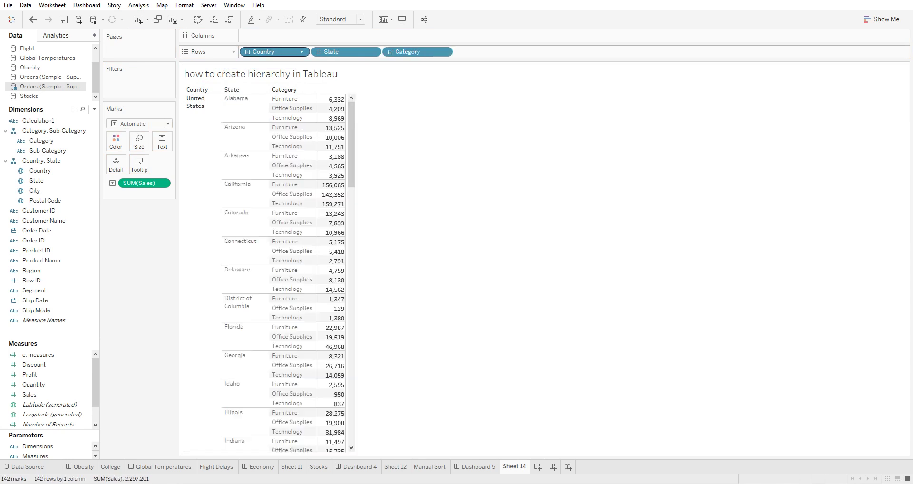
click(247, 51)
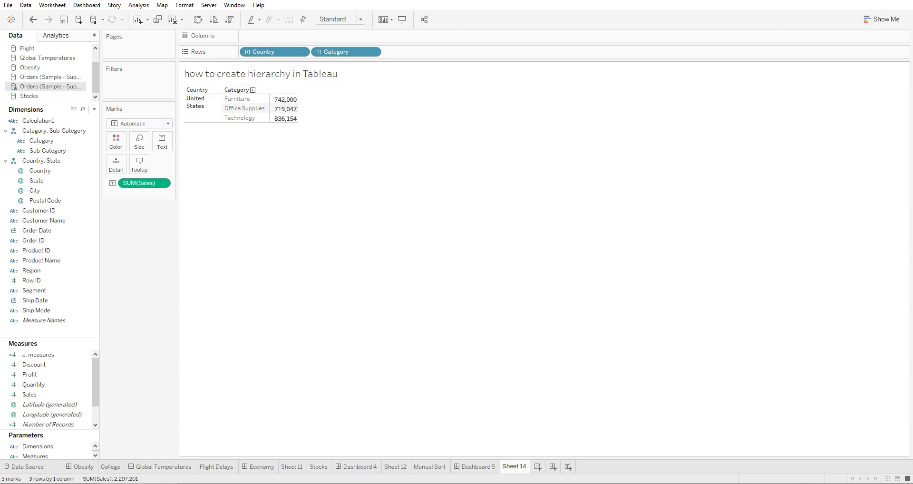
click(247, 51)
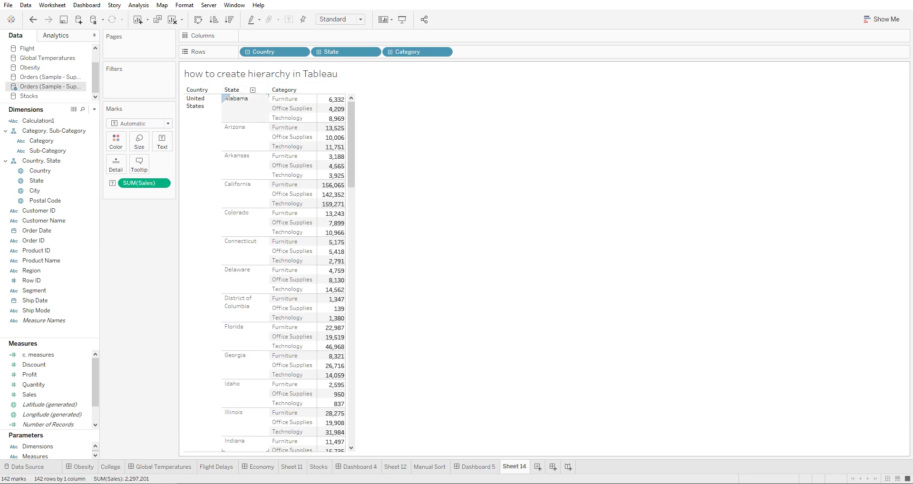
Expand Category to Sub-Category and drill the location hierarchy down through City to Postal Code
mouse_move(337, 108)
click(390, 52)
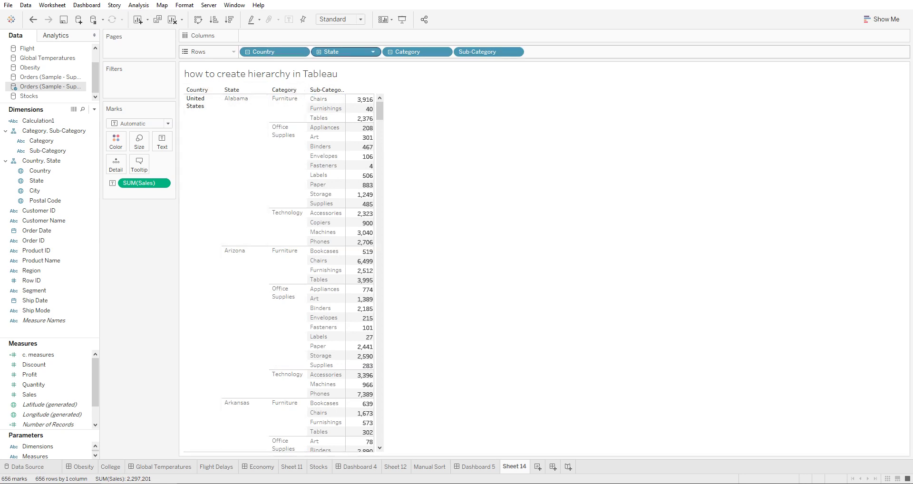
click(319, 51)
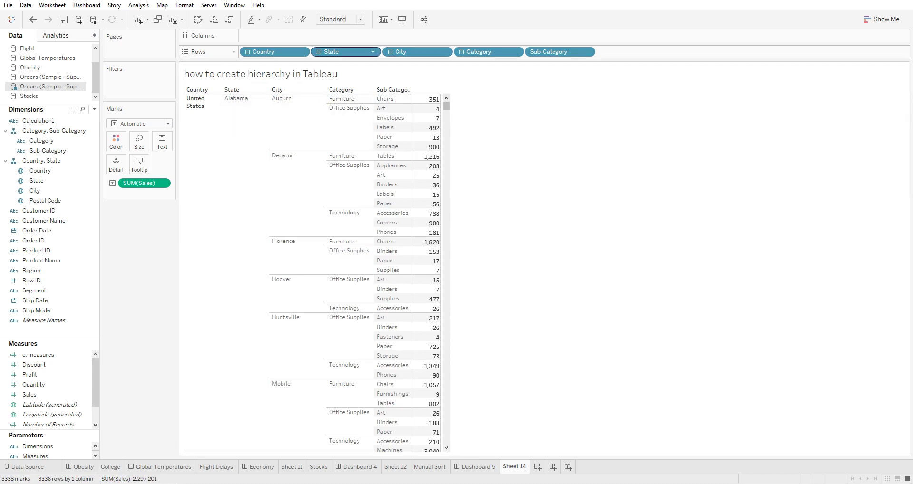
click(390, 51)
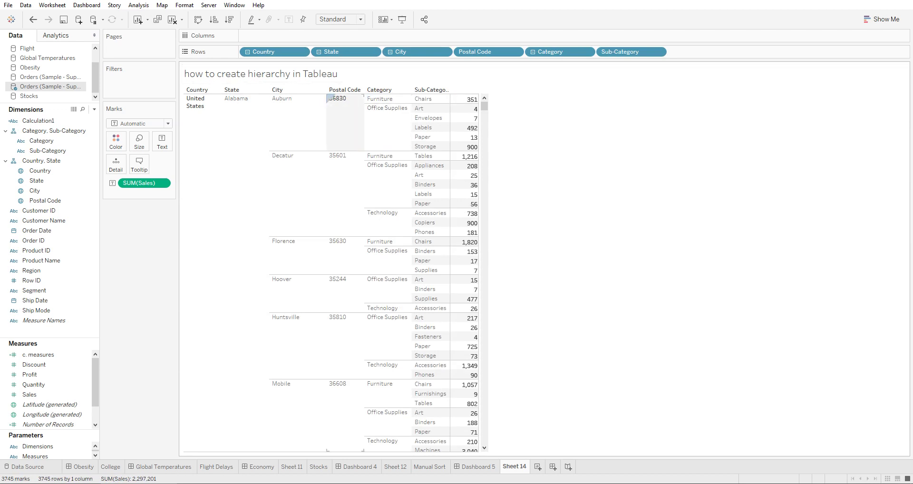
Inspect the sales marks for Auburn by postal code, the Furniture category and the Chairs sub-category
click(328, 98)
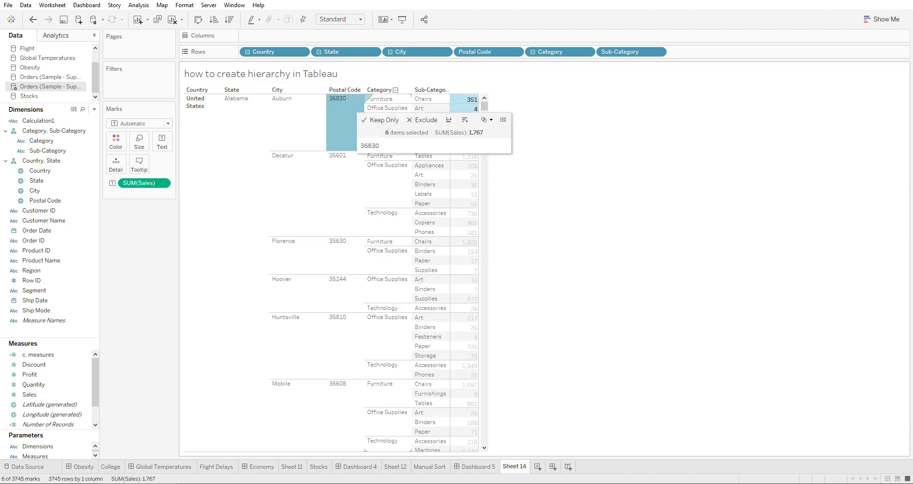
click(367, 99)
click(416, 99)
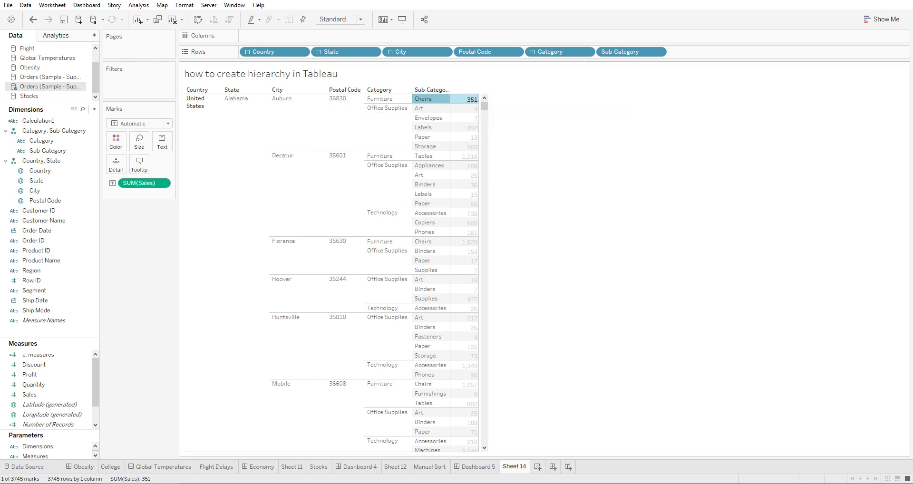
key(Escape)
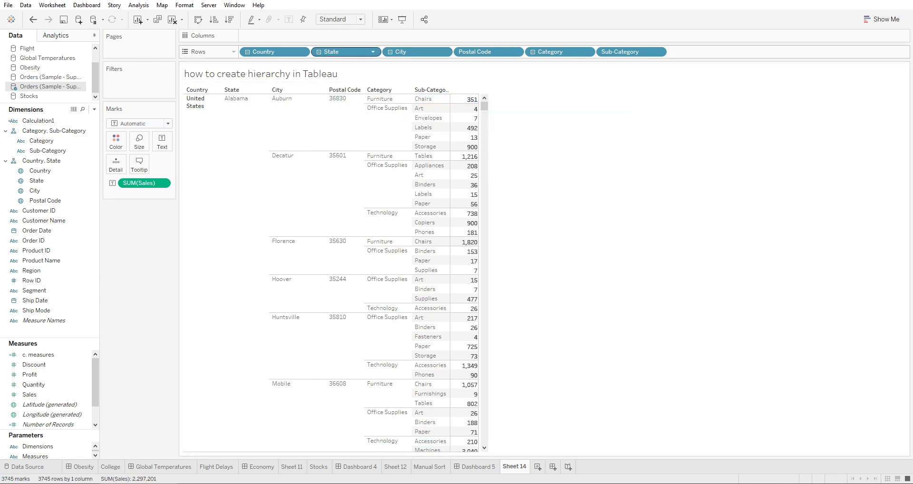
Collapse the State level and the Country level of the location hierarchy on Rows
click(317, 51)
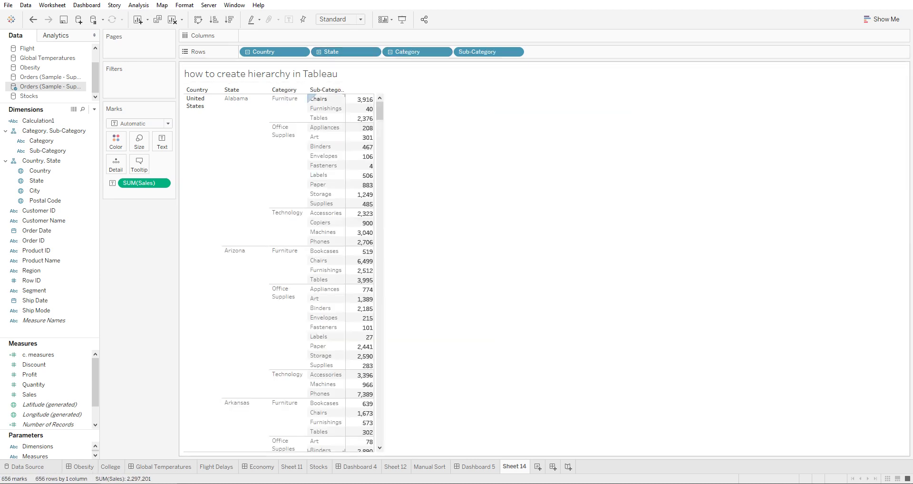
mouse_move(362, 99)
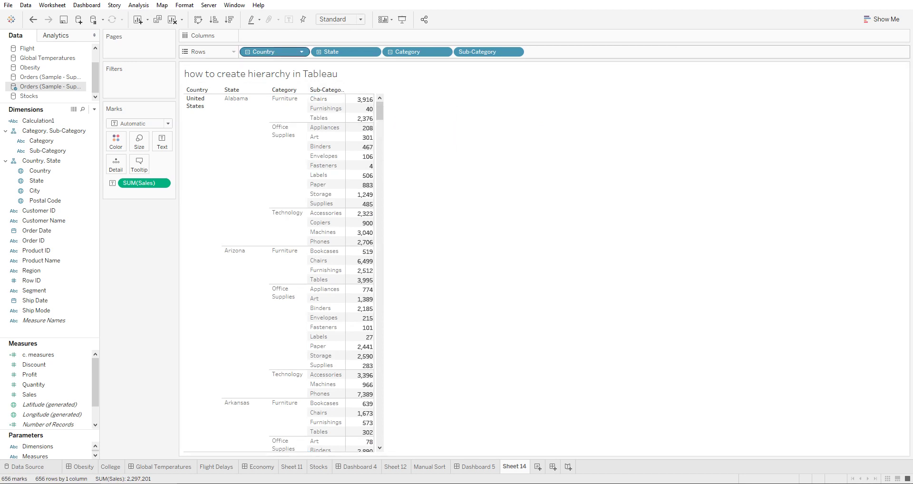
click(247, 52)
mouse_move(314, 101)
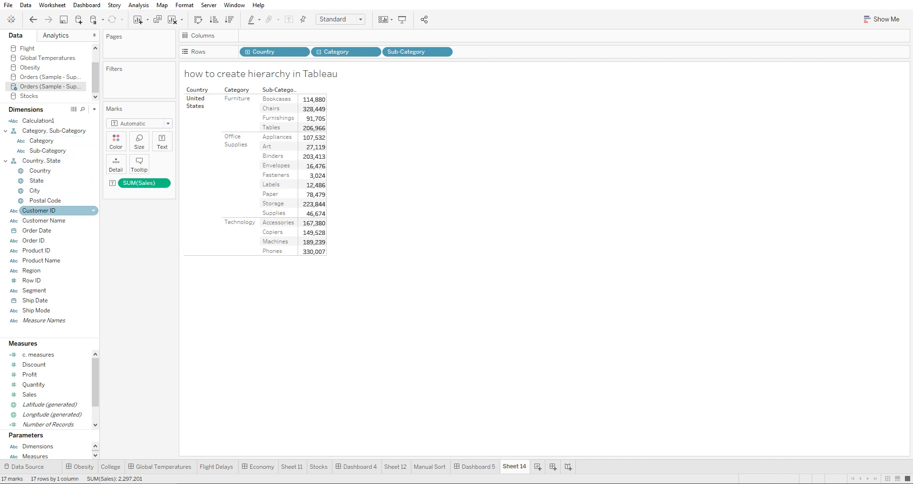
right_click(49, 191)
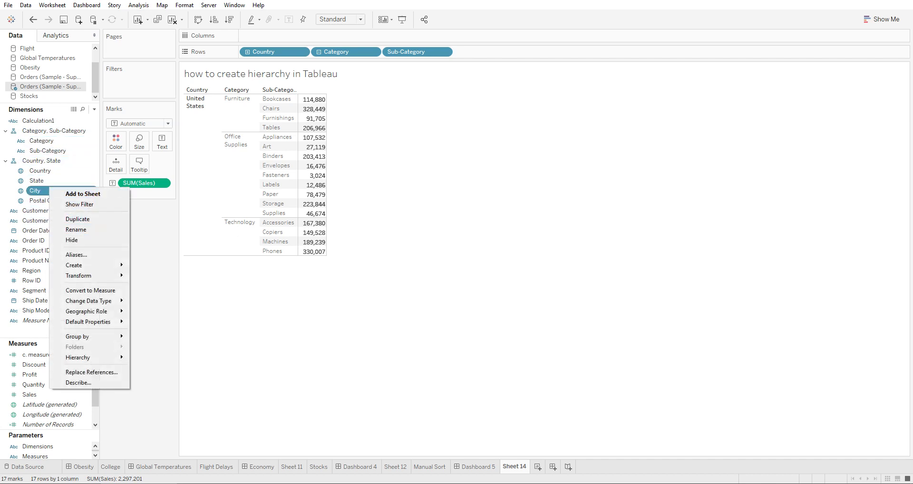
mouse_move(77, 265)
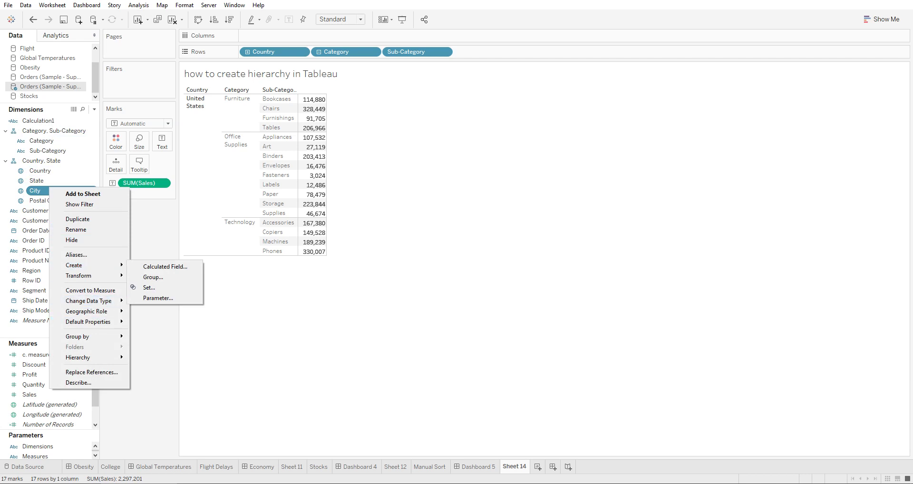
mouse_move(78, 358)
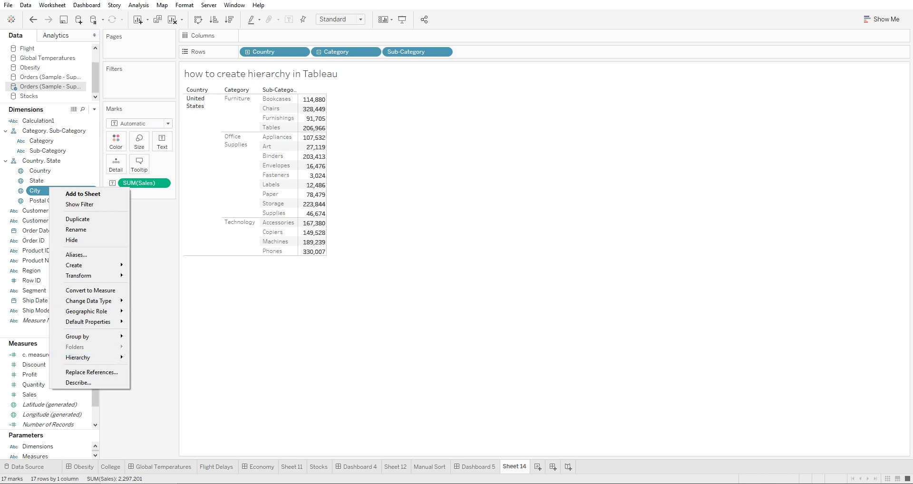
Create a new hierarchy from the Product ID dimension, keeping the name Product ID
right_click(38, 251)
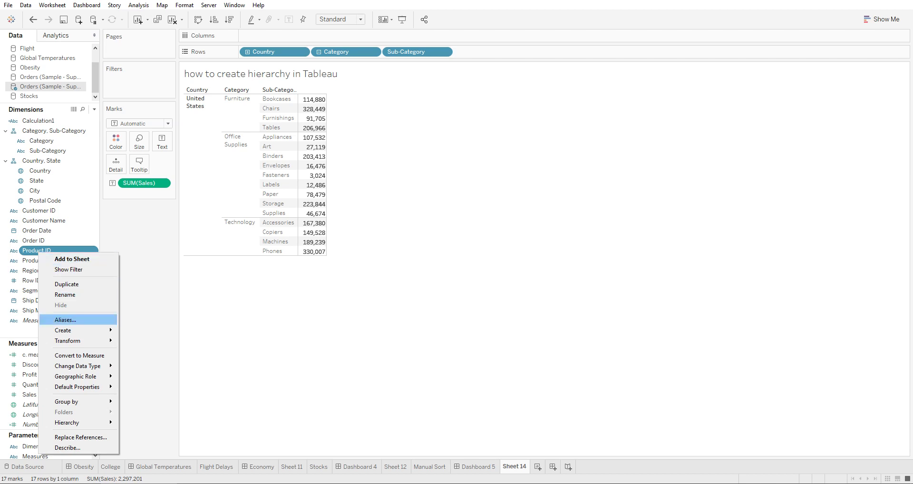
right_click(36, 251)
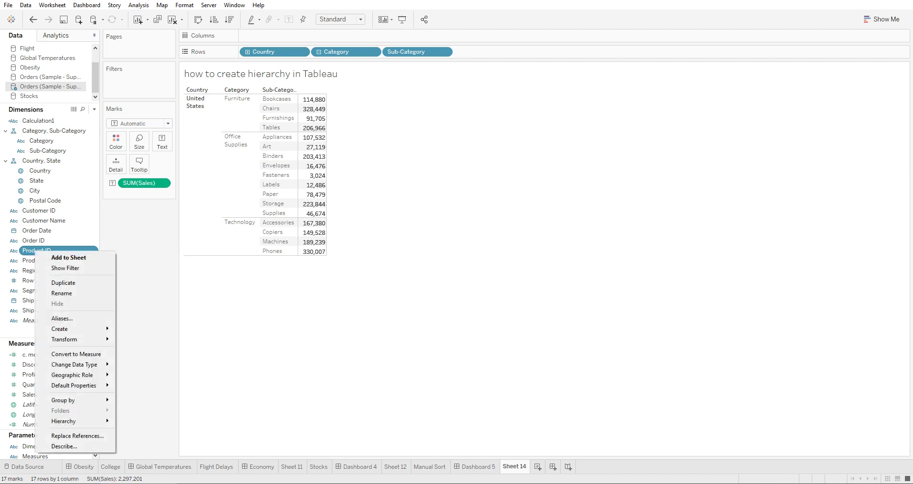
mouse_move(72, 421)
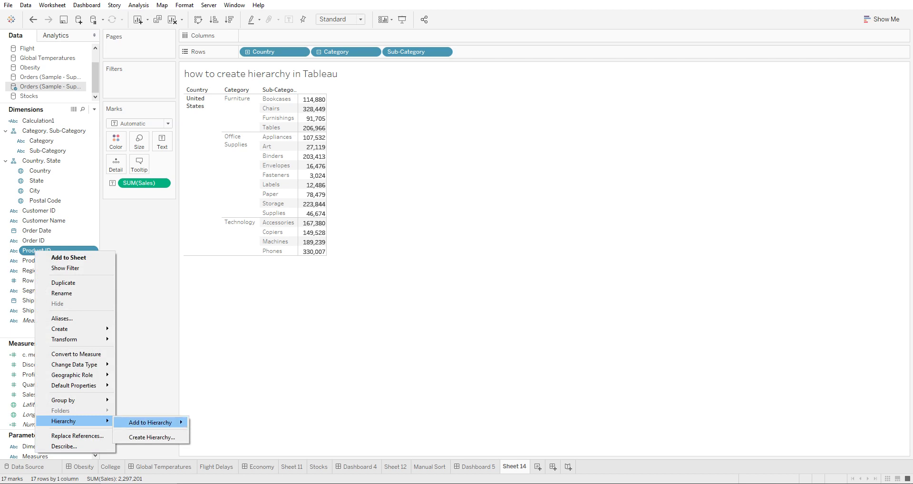
mouse_move(151, 422)
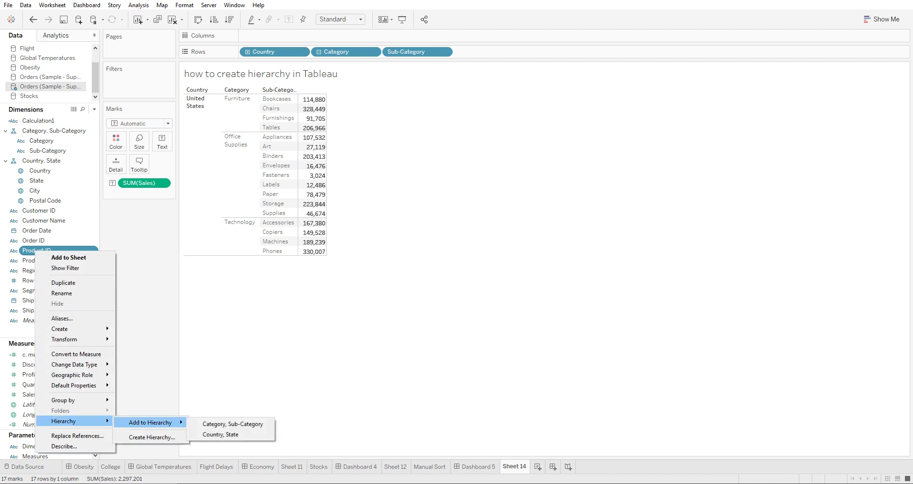
click(152, 437)
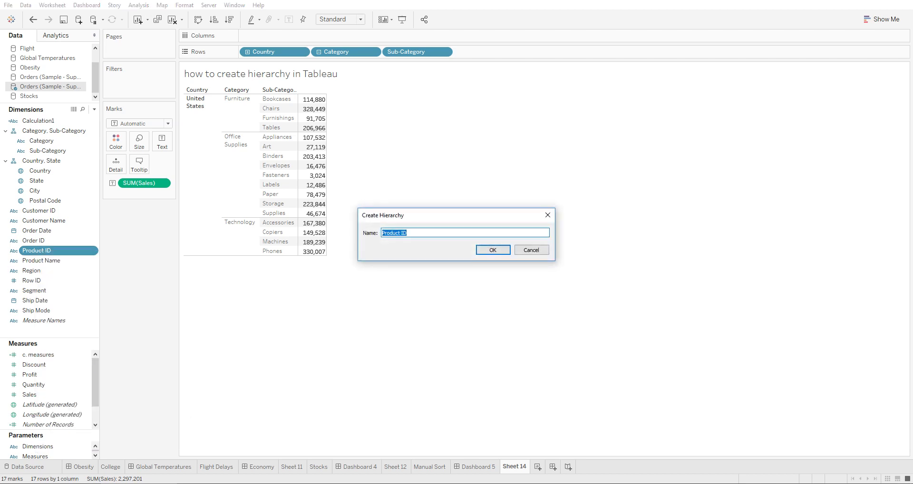
key(Return)
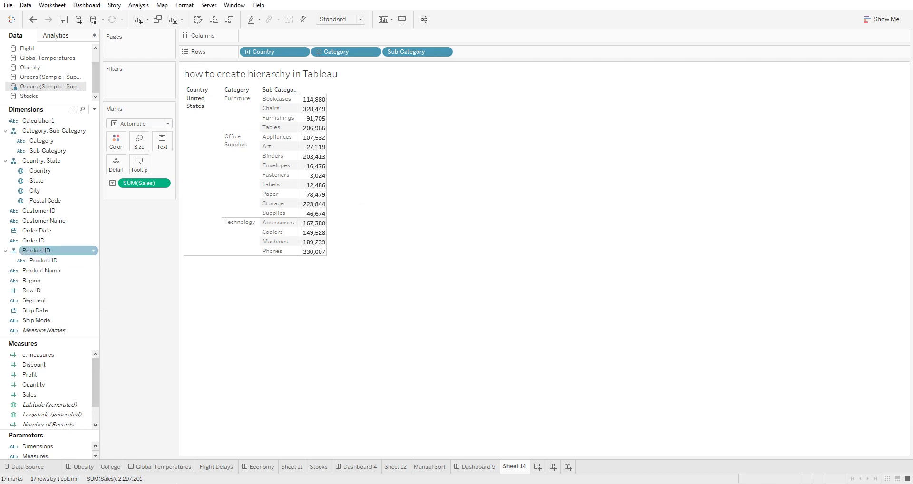
Add the Product Name dimension to the Product ID hierarchy
right_click(48, 271)
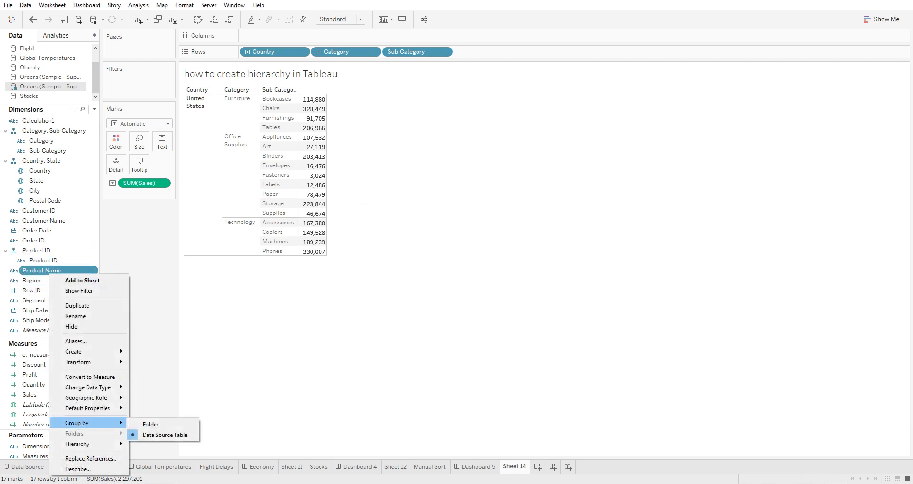
mouse_move(77, 444)
mouse_move(164, 446)
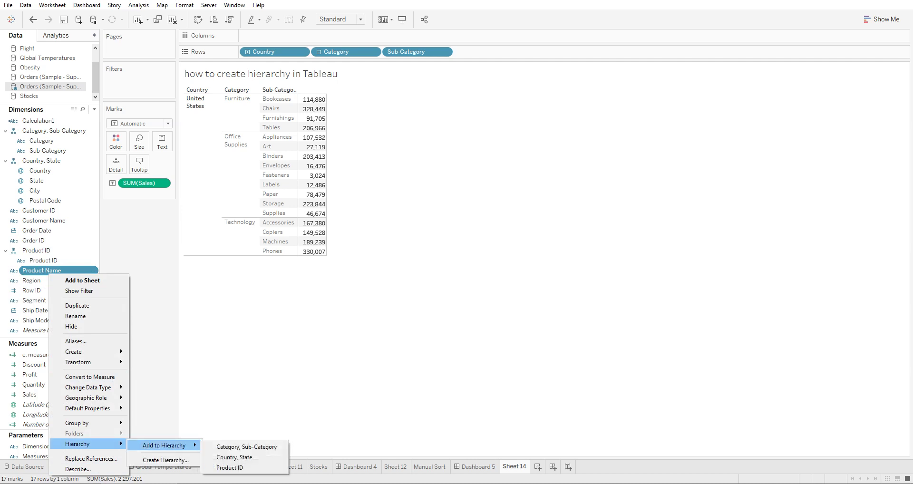
click(230, 468)
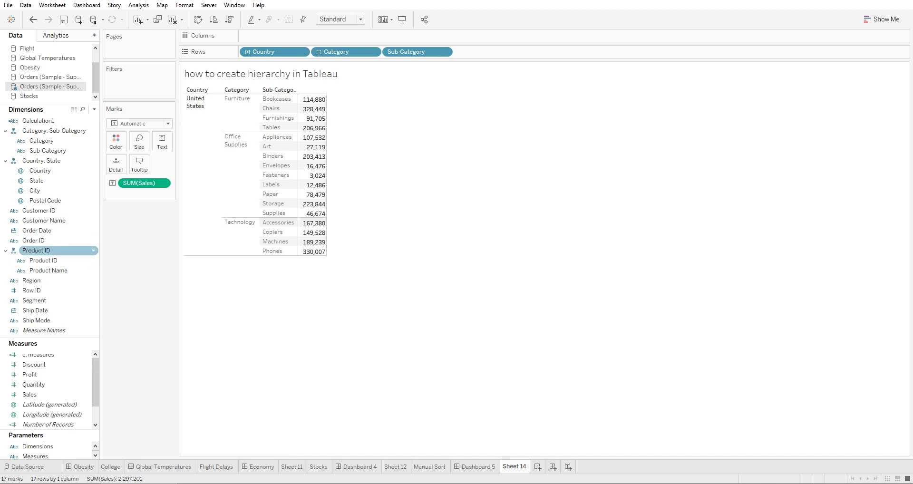
click(34, 240)
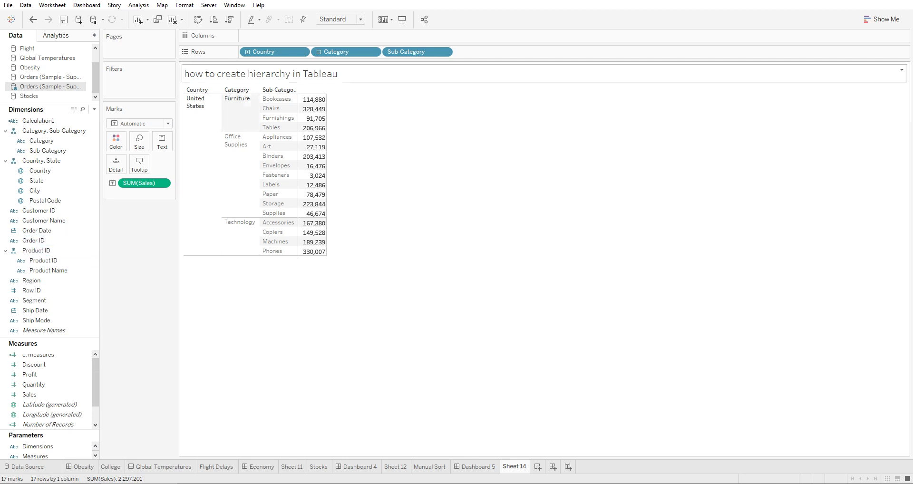
Make the whole sheet title "how to create hierarchy in Tableau" bold
double_click(260, 73)
key(ctrl+a)
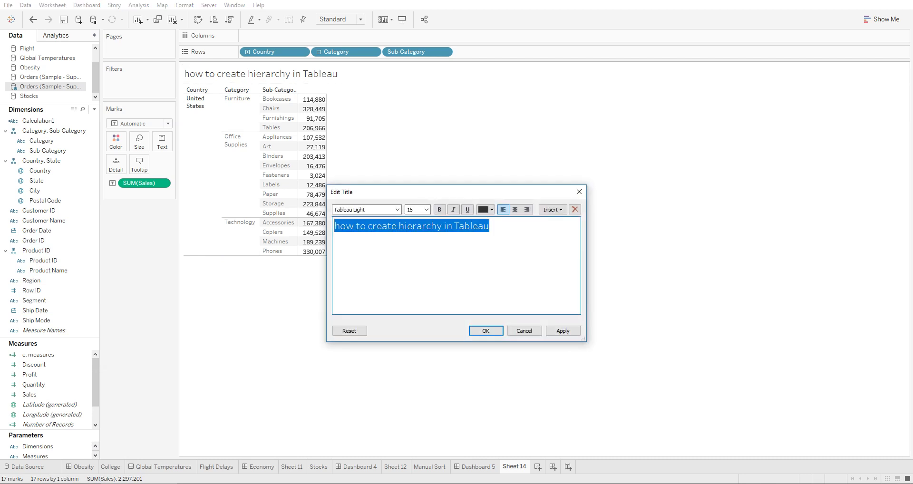
click(439, 209)
click(486, 330)
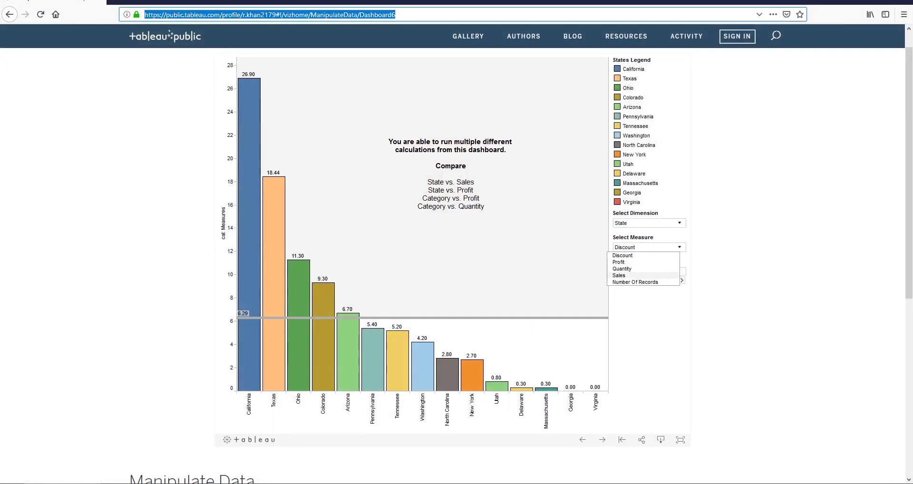
text(pasing)
key(Return)
key(ctrl+l)
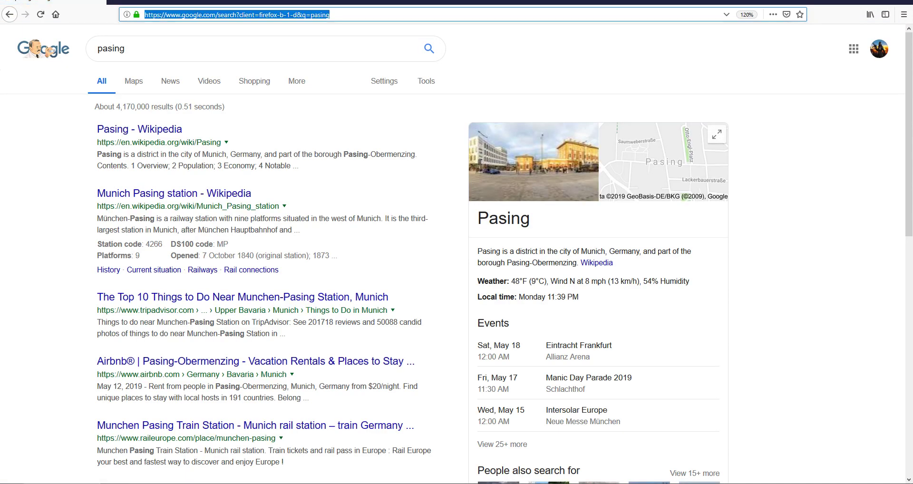
Search the web in Firefox for "passingbi" and open the passingbi.com home page
key(Tab)
text(passingbi)
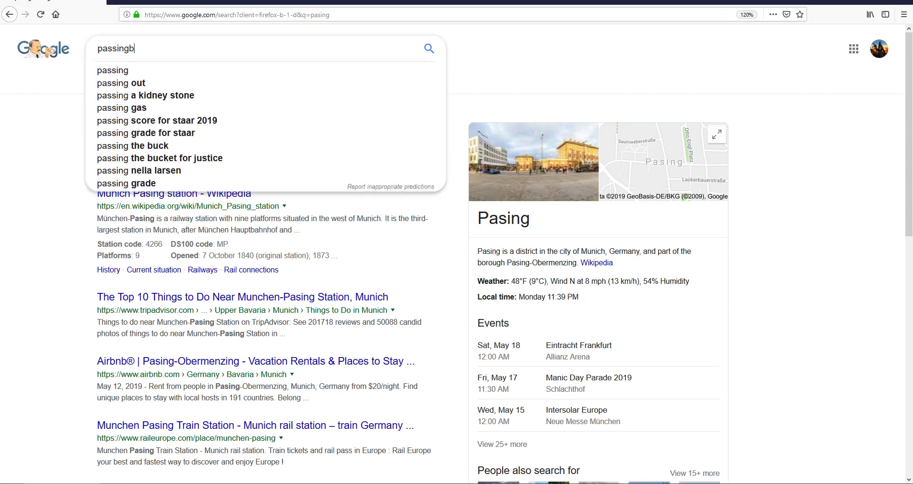
key(Return)
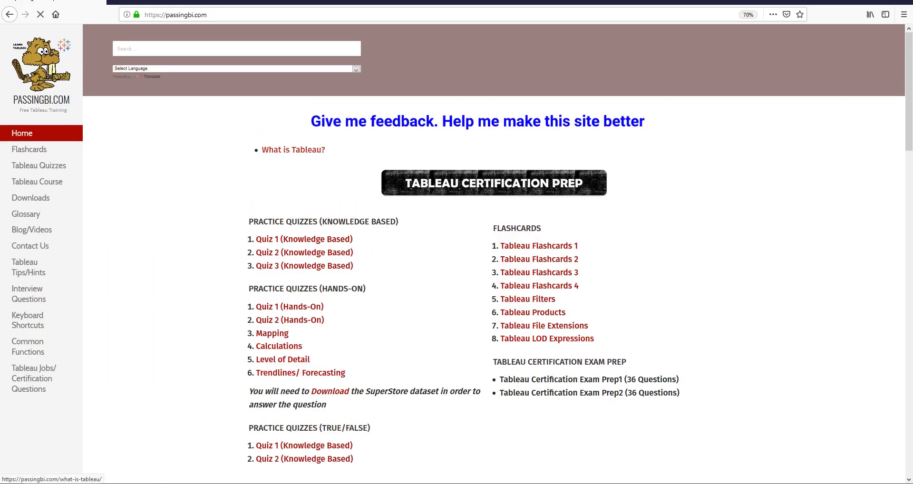
Examine the passingbi.com home page's certification prep, beginners course and interview prep sections
scroll(494, 252, down, 5)
scroll(494, 252, down, 5)
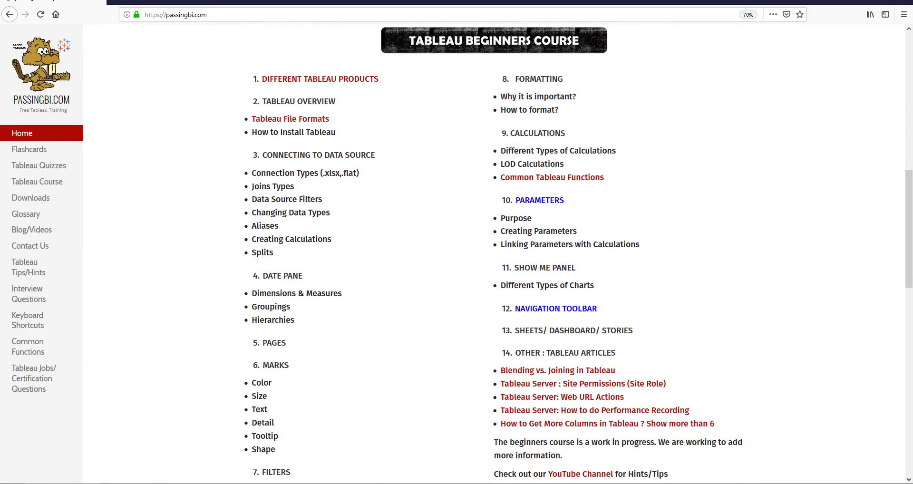
scroll(494, 252, up, 10)
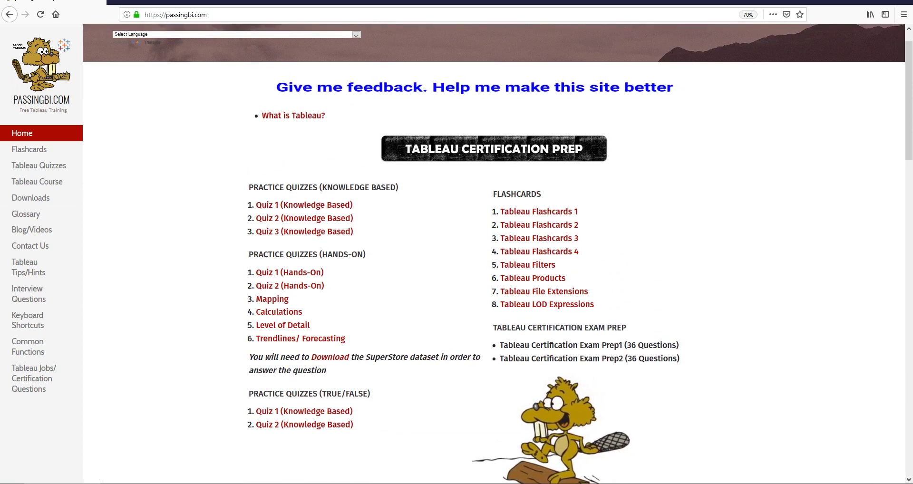
middle_click(697, 213)
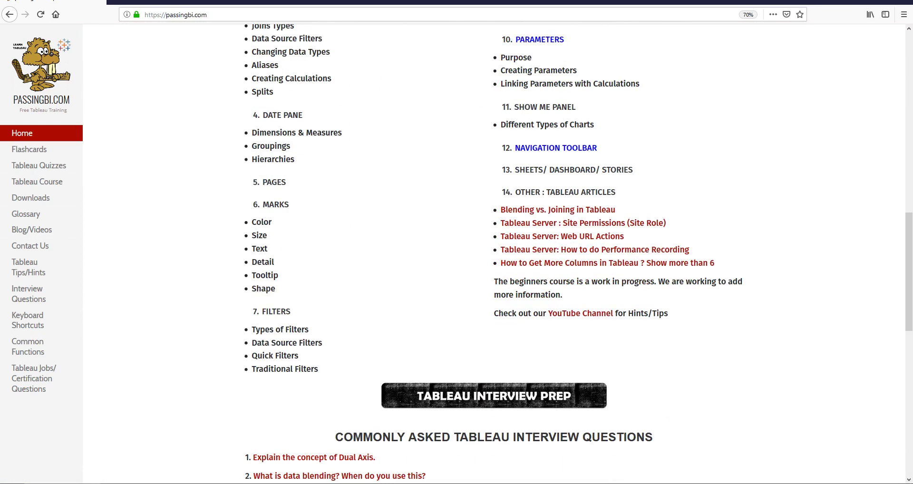
middle_click(712, 337)
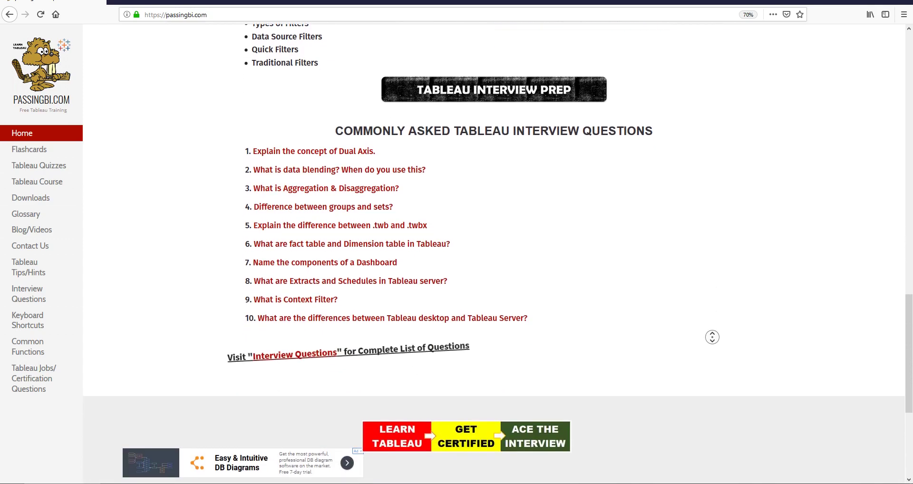
middle_click(712, 337)
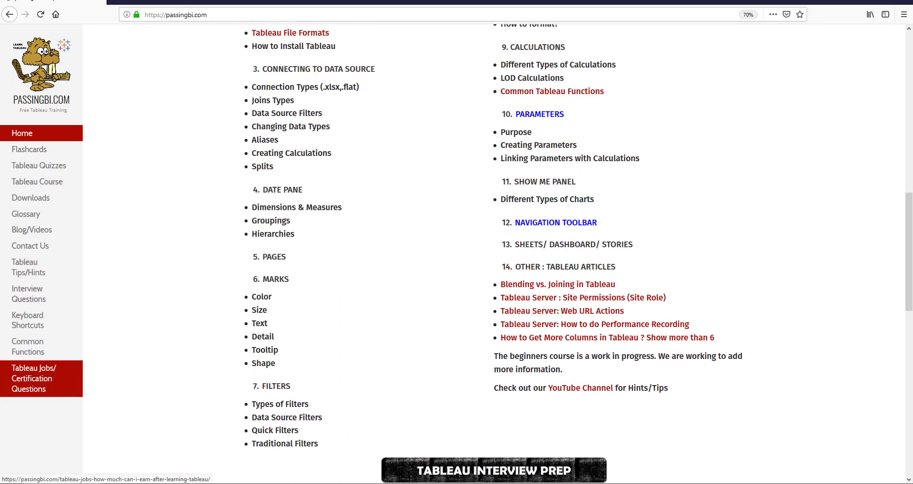
middle_click(95, 306)
scroll(95, 306, up, 15)
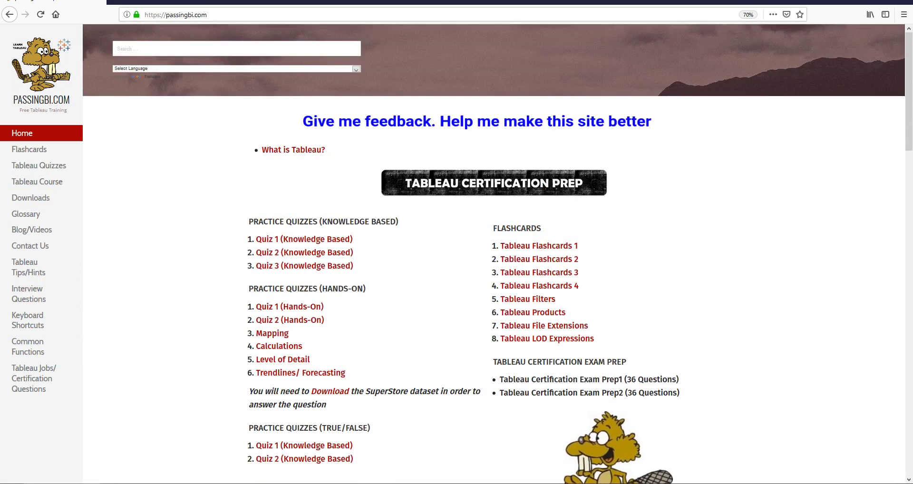